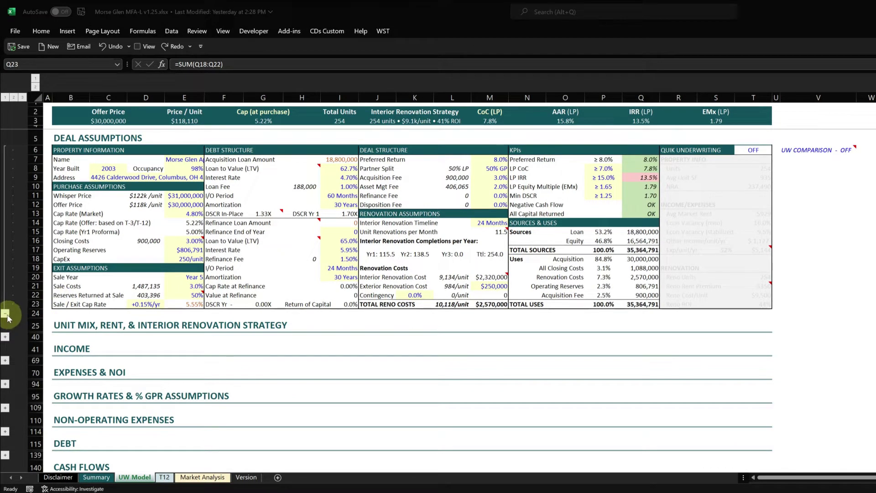
Collapse the Deal Assumptions outline group and expand the Unit Mix, Rent, & Interior Renovation Strategy group.
left_click(7, 265)
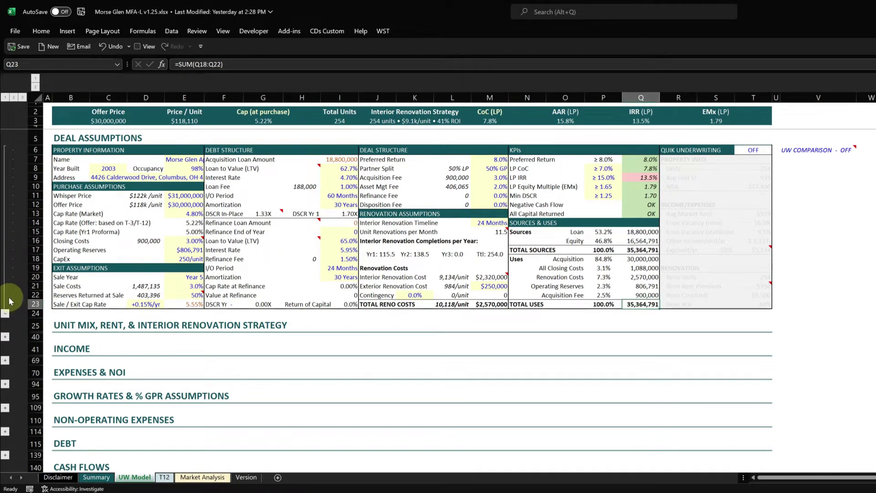
left_click(5, 314)
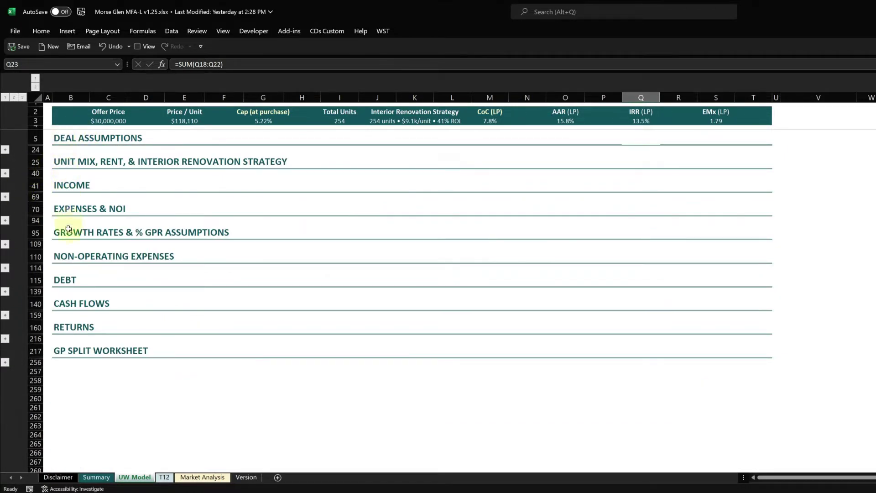
left_click(5, 172)
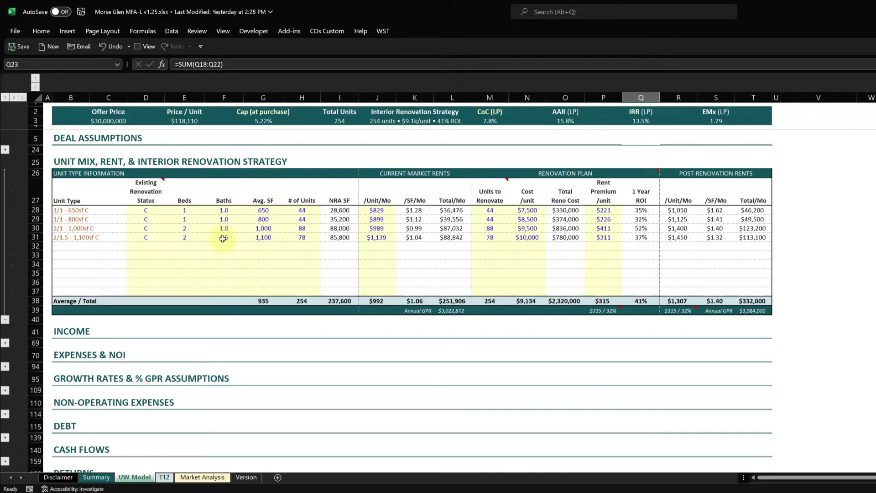
left_click_drag(186, 211, 303, 238)
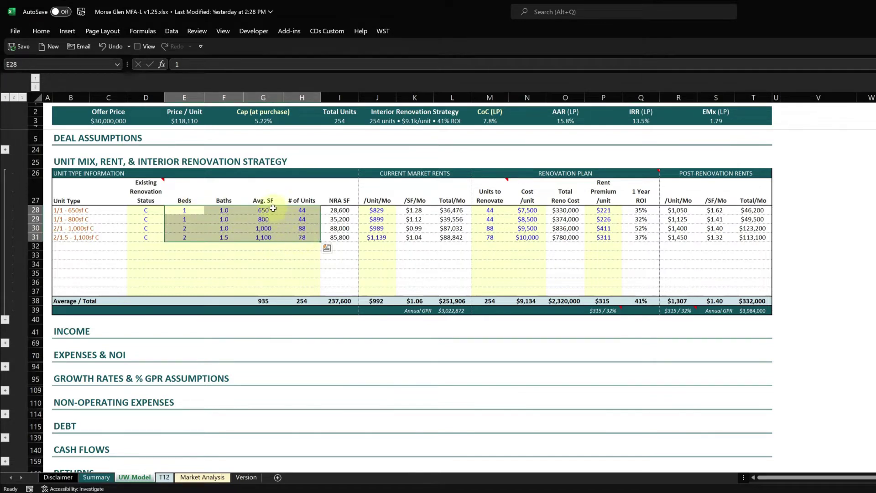
left_click_drag(267, 210, 264, 238)
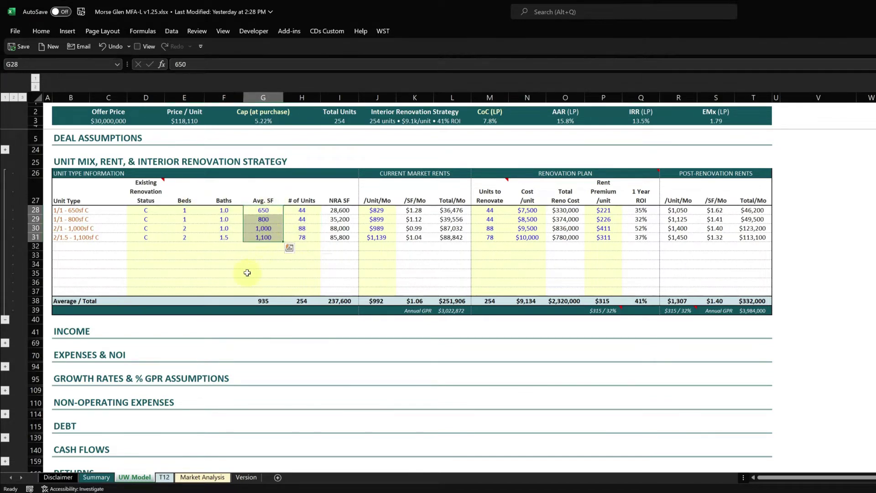
left_click(147, 211)
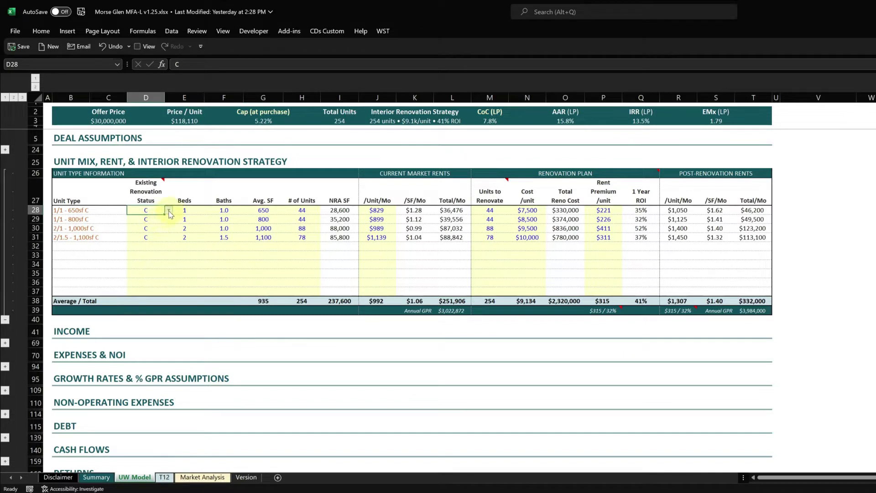
left_click(169, 210)
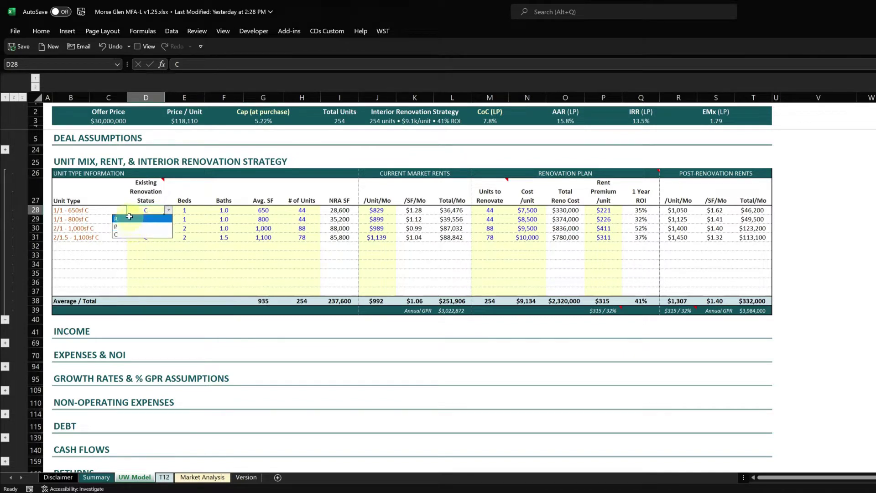
left_click(164, 269)
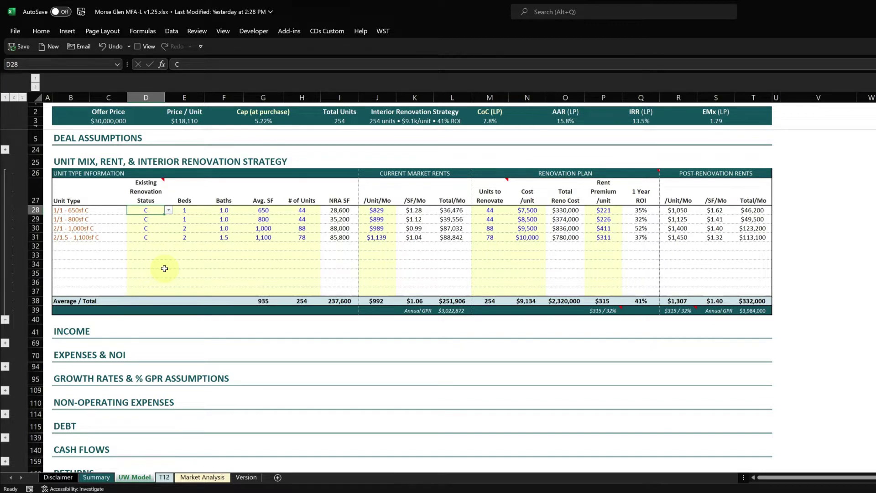
left_click(75, 210)
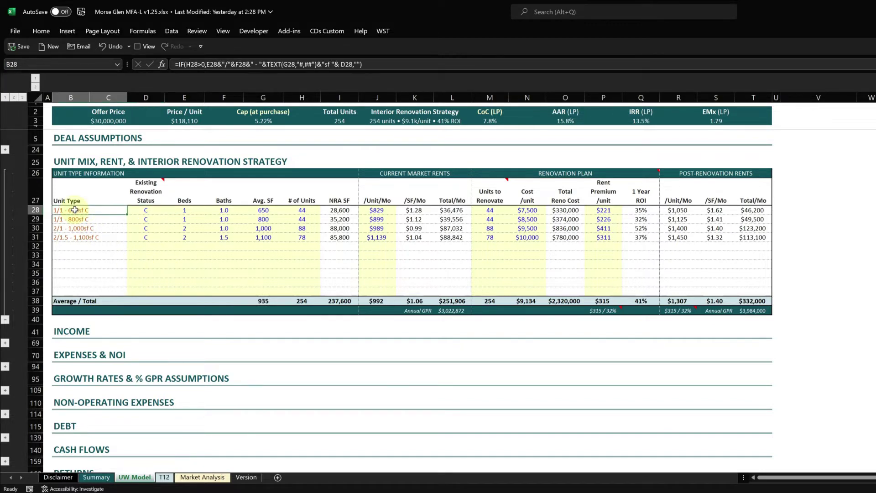
left_click_drag(145, 209, 297, 211)
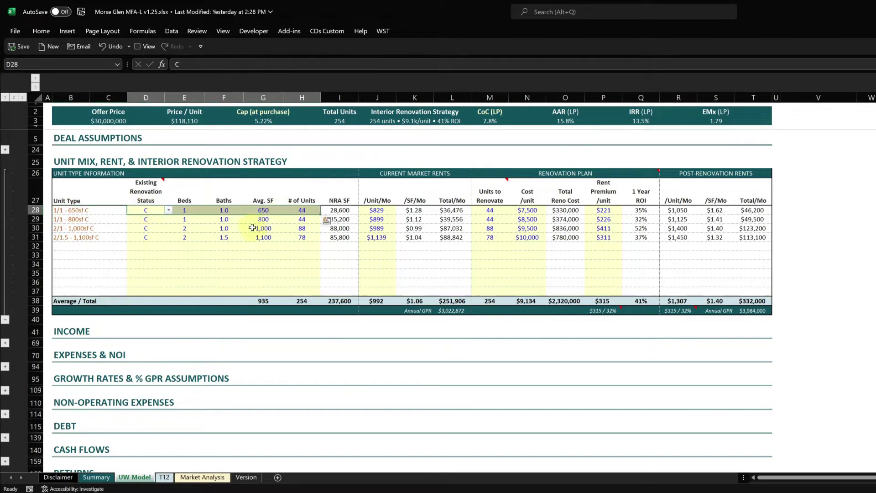
left_click(98, 210)
left_click_drag(97, 224, 98, 245)
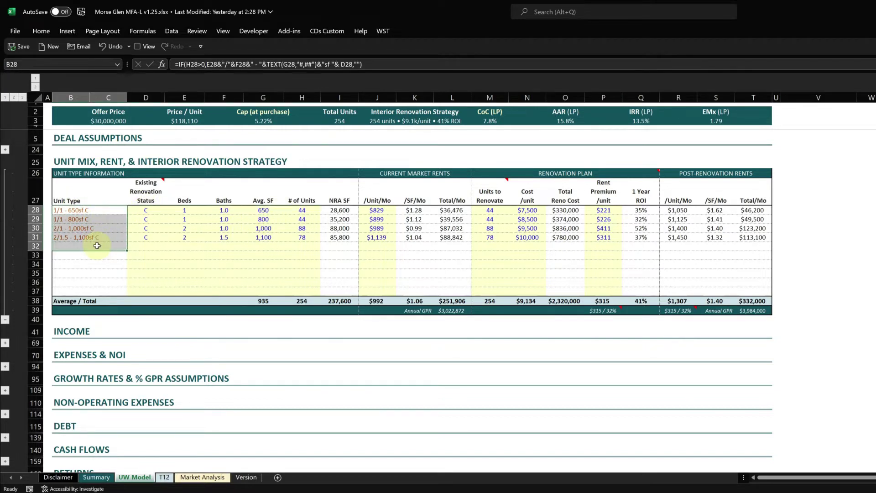
left_click(97, 237)
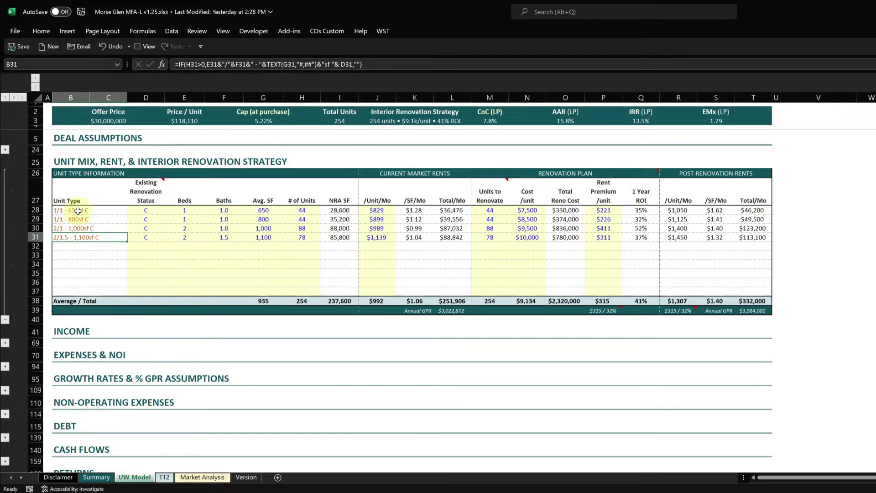
left_click(375, 210)
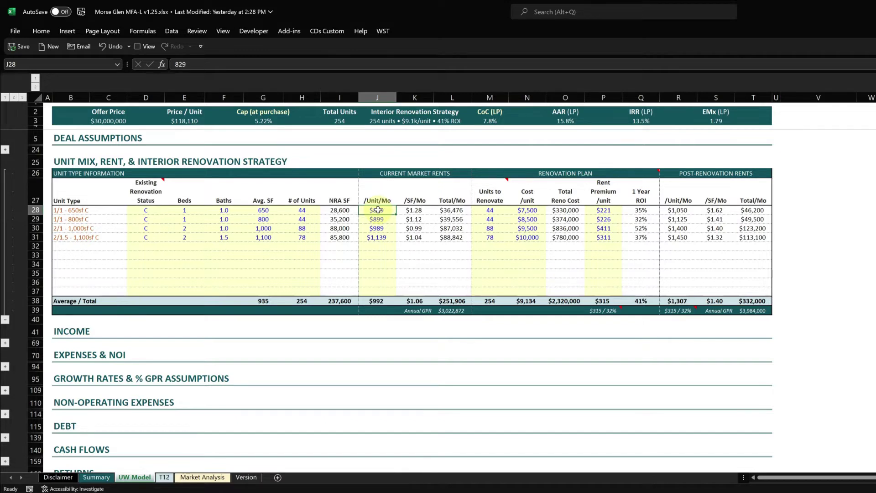
Select the market rents in J28:J31 ($829 to $1,139), then the first Units to Renovate cell M28.
left_click_drag(378, 210, 377, 237)
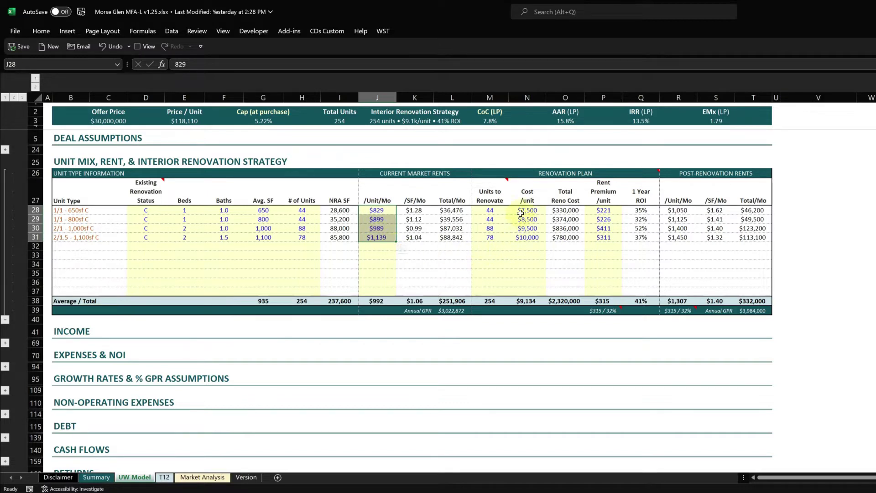
left_click(491, 210)
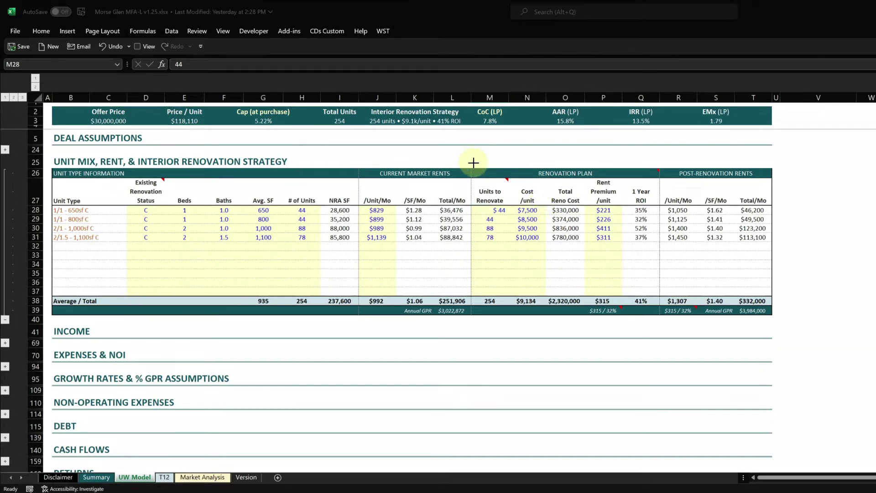
Paste M29's formatting onto M28 so its 44 shows without the dollar sign.
mouse_move(469, 166)
left_mouse_down()
mouse_move(571, 196)
mouse_move(644, 308)
mouse_move(665, 320)
left_mouse_up()
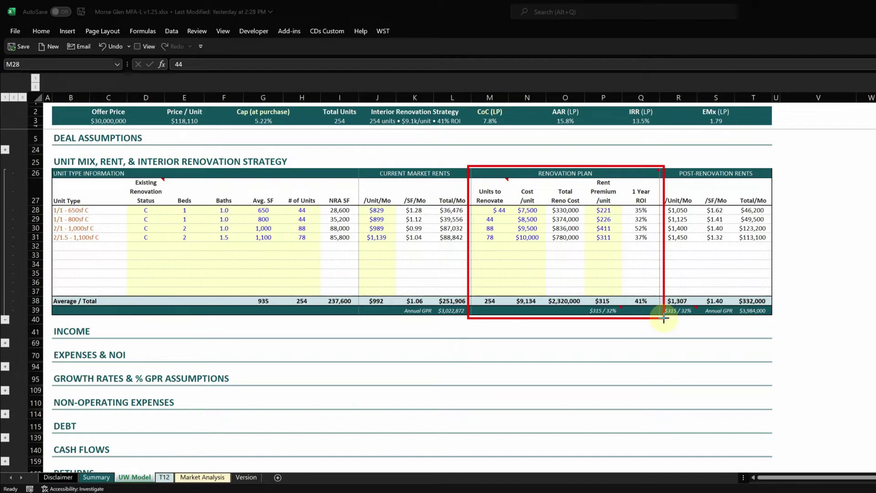
key("Escape")
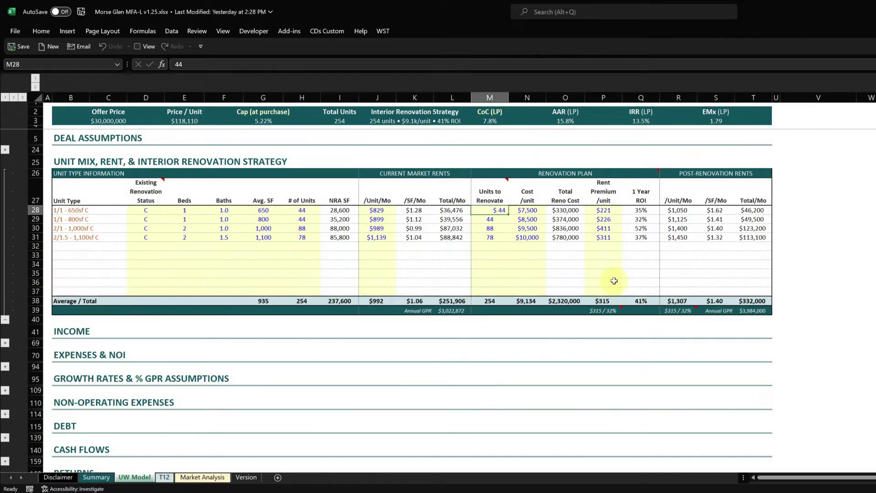
left_click(490, 219)
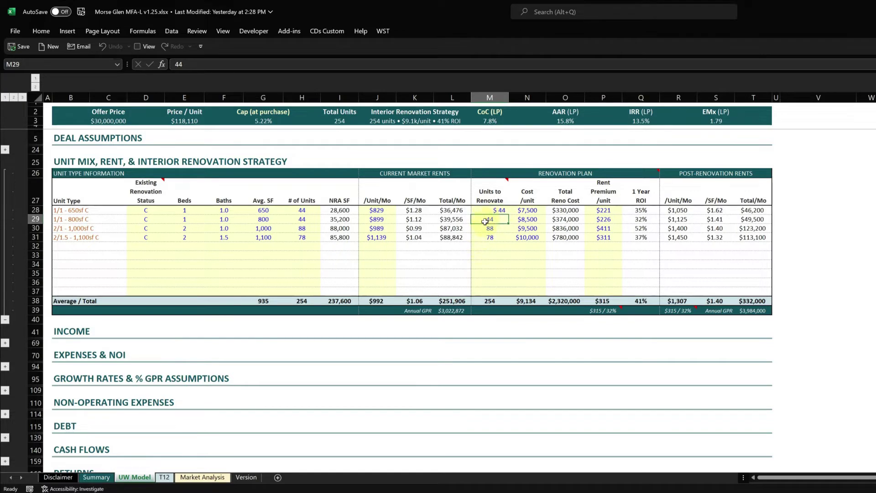
key("ctrl+c")
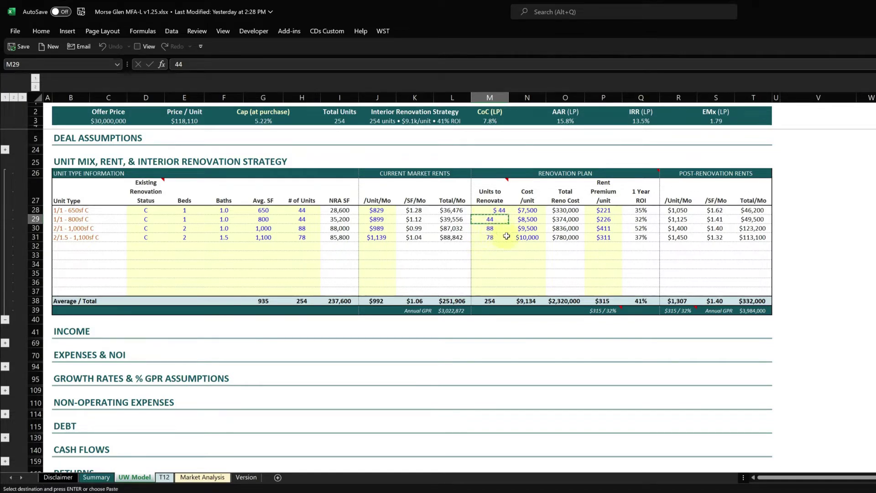
left_click(489, 210)
key("Return")
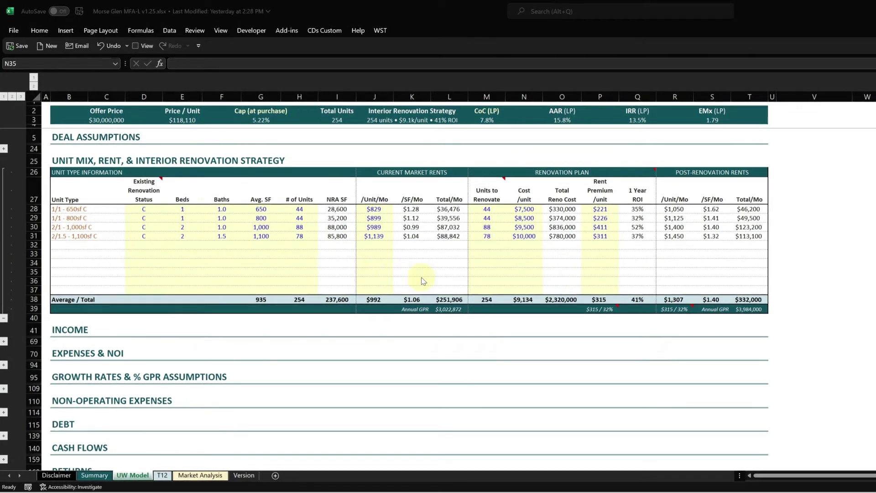
left_click(495, 257)
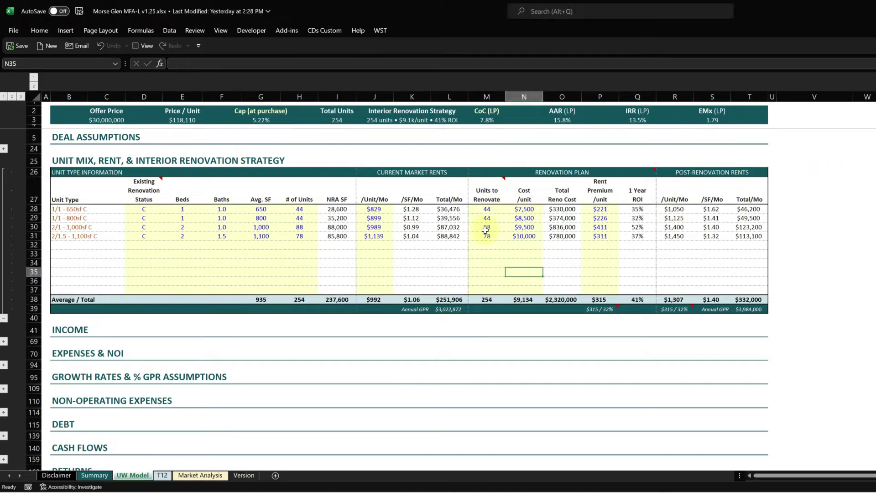
left_click(524, 211)
left_click_drag(525, 230, 525, 237)
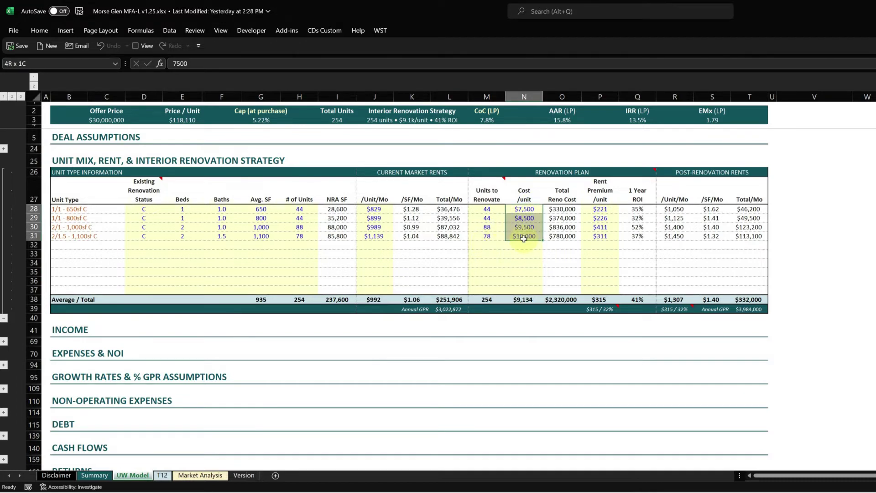
left_click(530, 253)
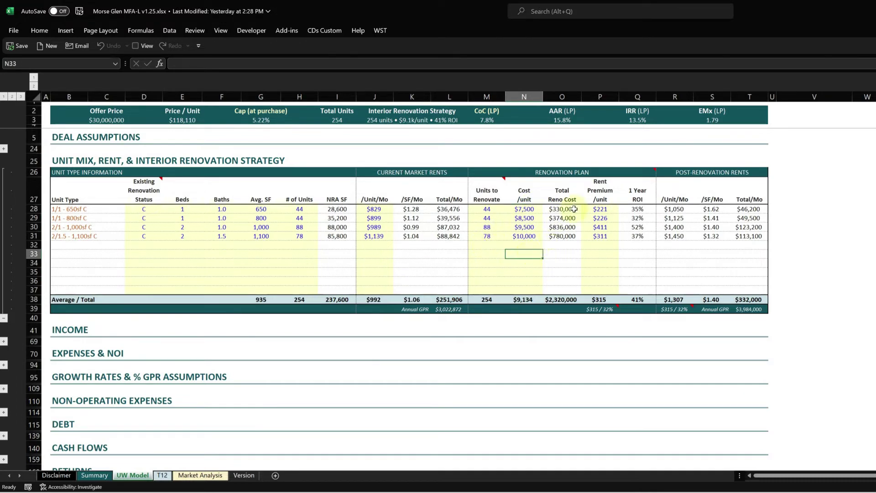
left_click(563, 299)
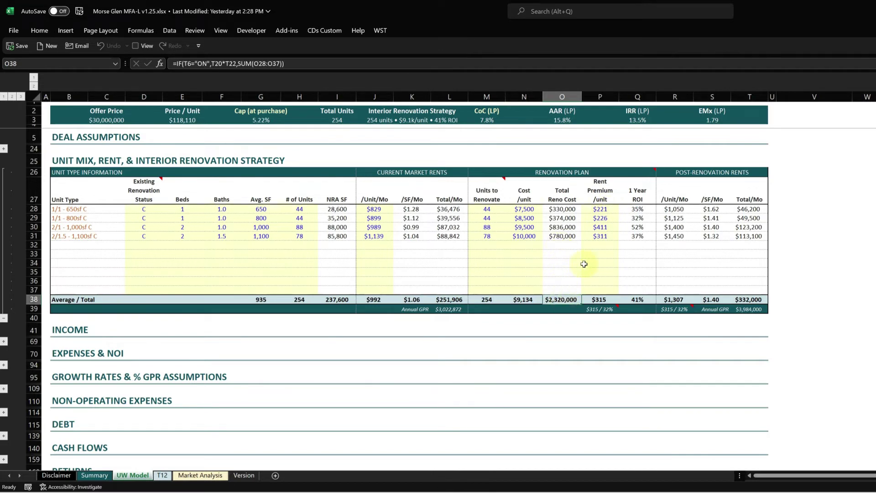
left_click(601, 209)
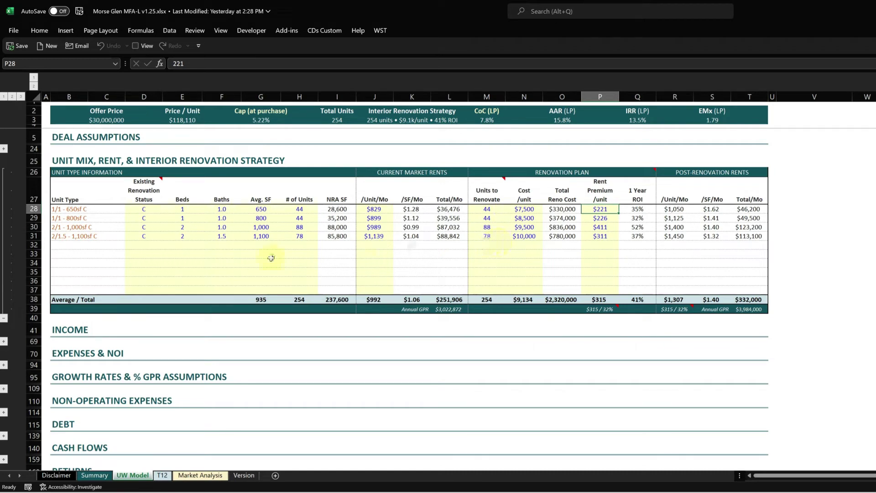
left_click_drag(64, 227, 601, 229)
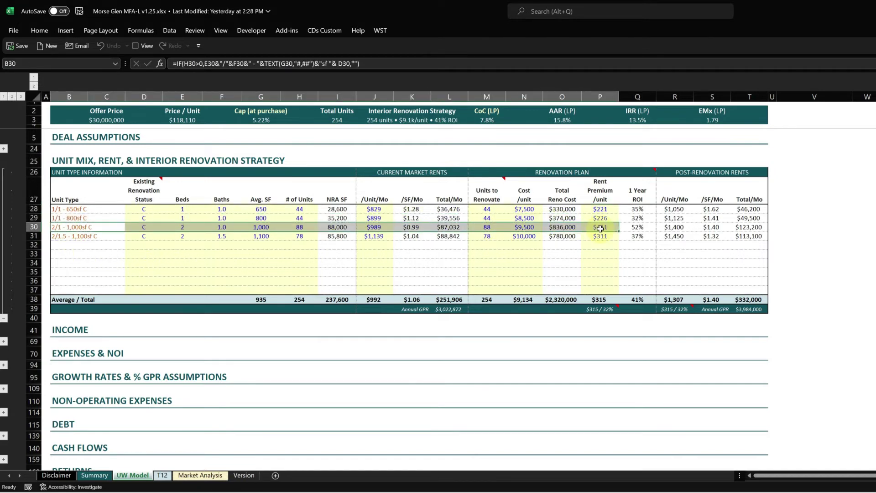
left_click_drag(486, 227, 523, 226)
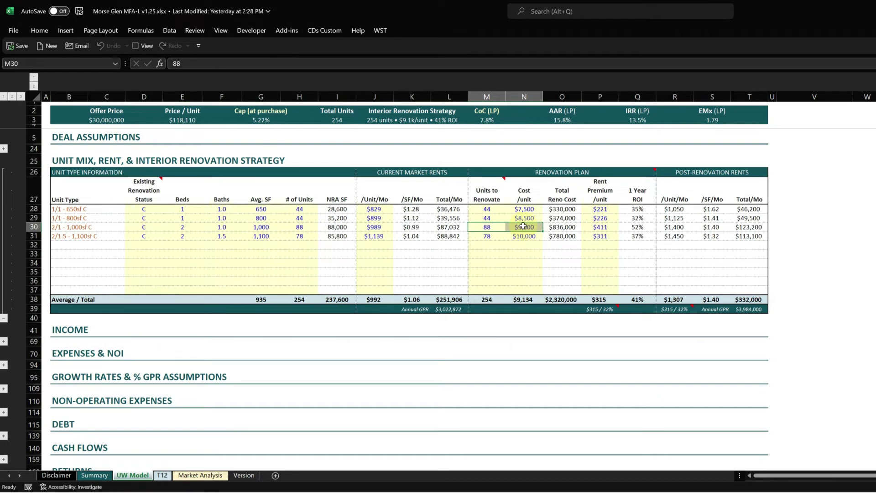
key("Delete")
left_click(598, 227)
key("Delete")
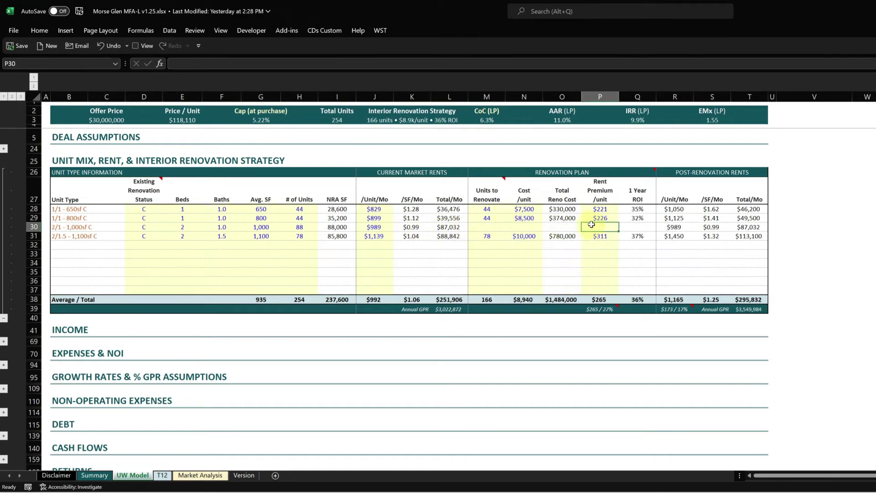
left_click(674, 235)
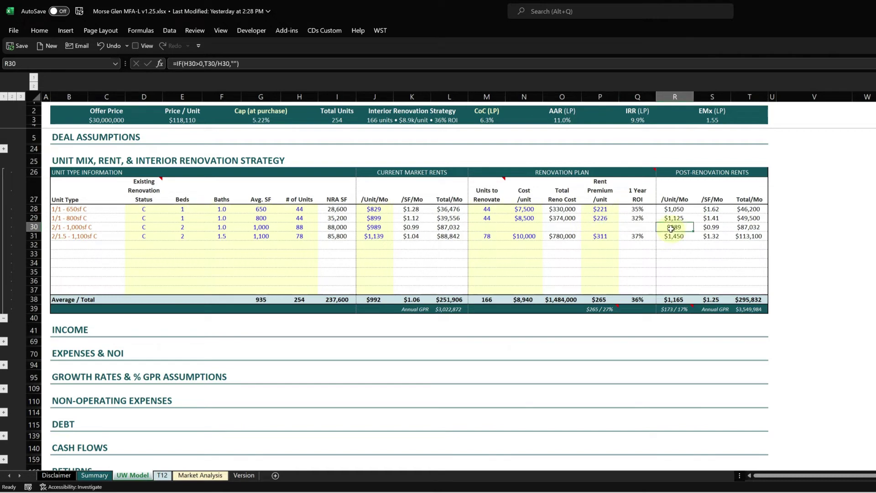
left_click(371, 228)
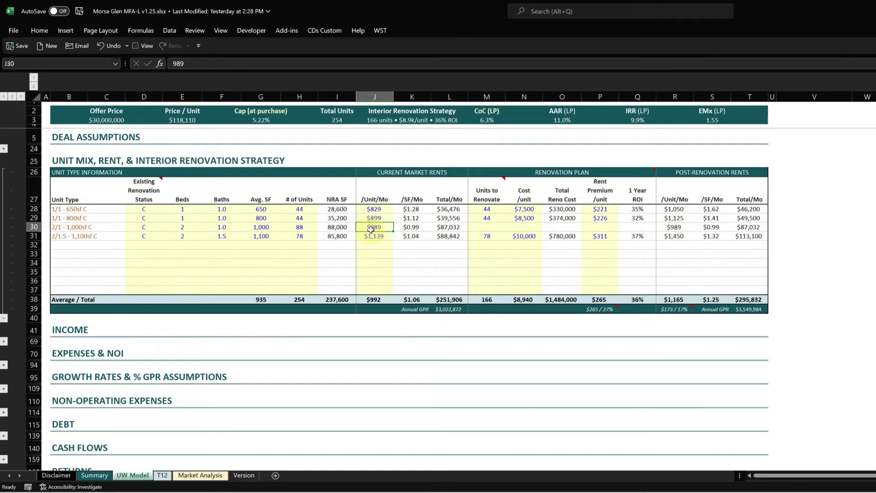
key("ctrl+z")
key("ctrl+z")
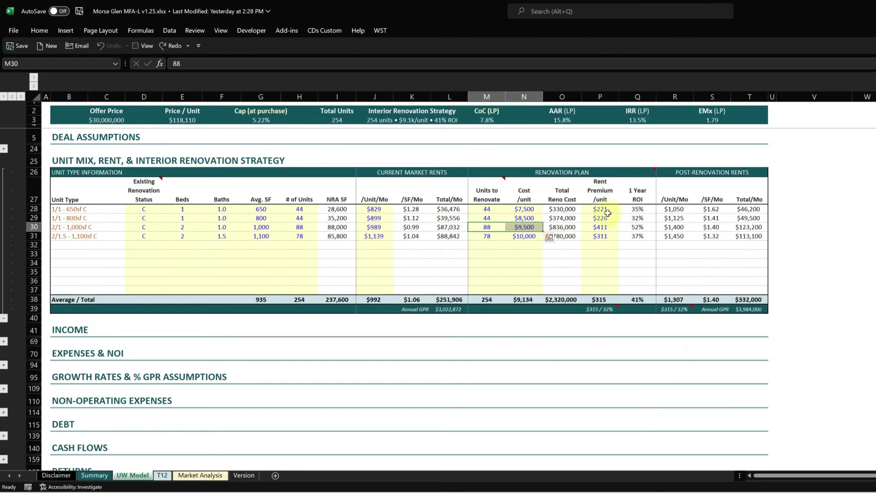
left_click_drag(601, 209, 600, 235)
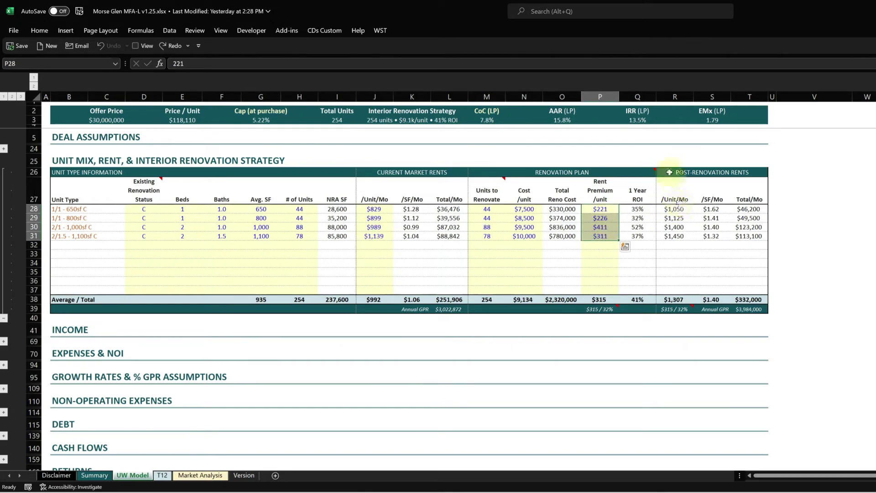
left_click_drag(675, 209, 679, 236)
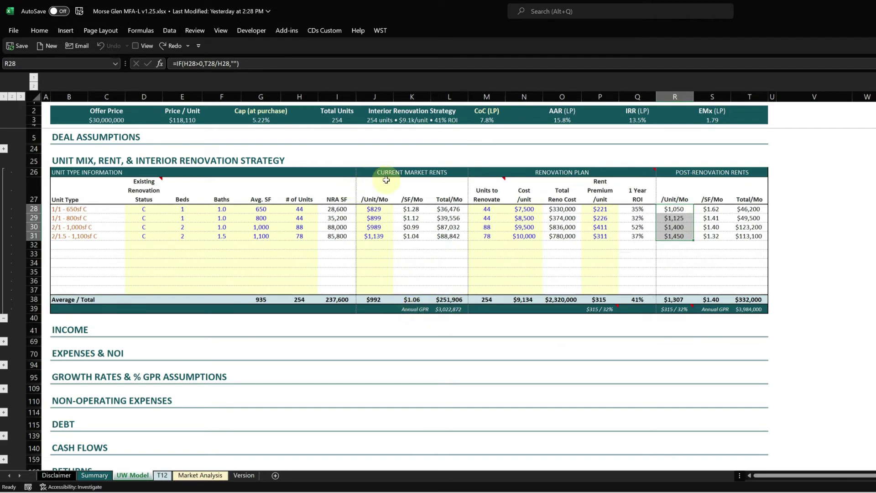
left_click(453, 309)
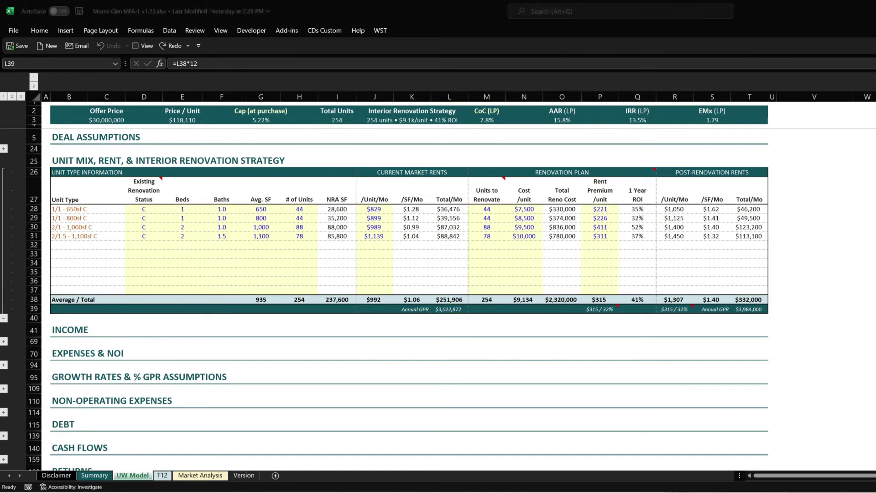
left_click_drag(575, 301, 628, 318)
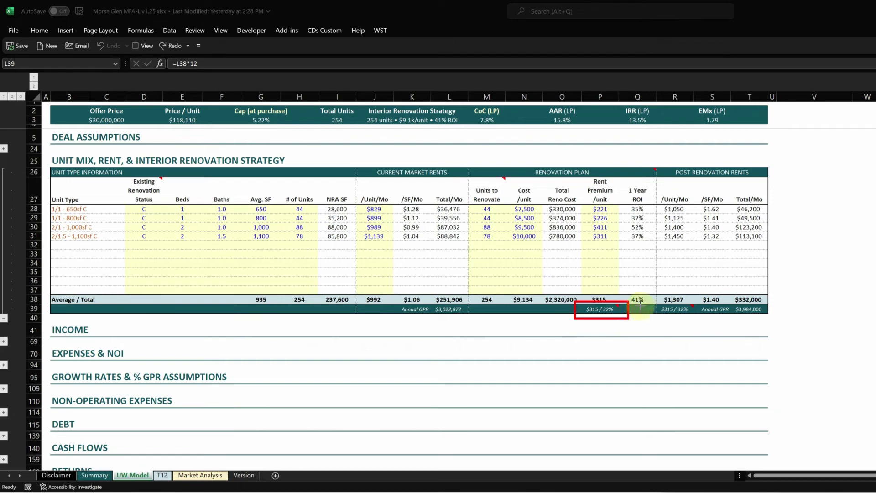
left_click_drag(649, 301, 701, 319)
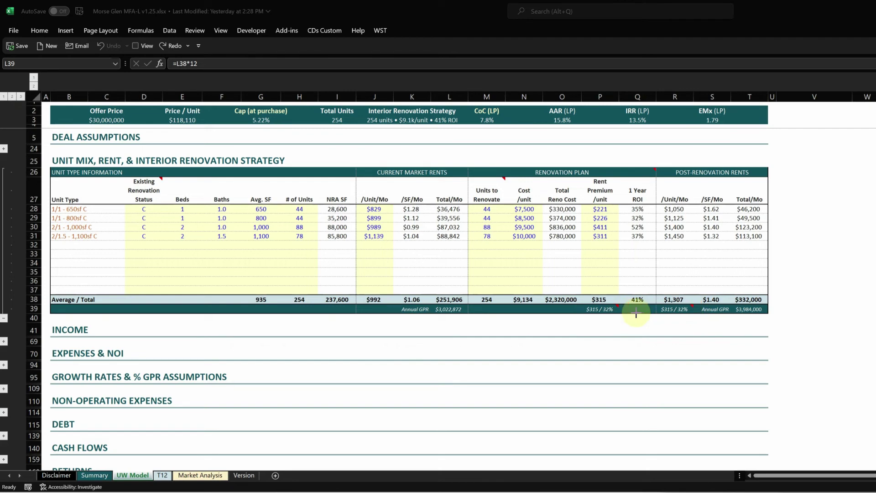
Set the 2/1 row's Units to Renovate (M30) and rent premium (P30) both to 0.
left_click(491, 227)
type("0")
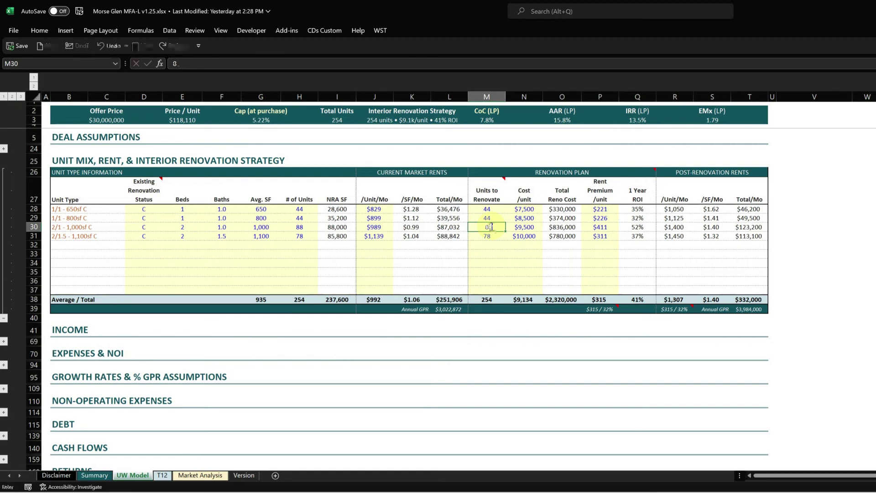
key("Return")
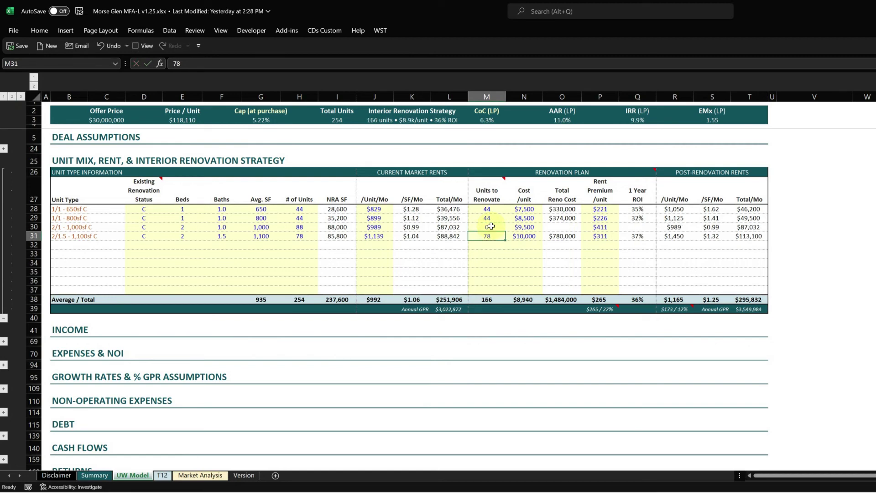
left_click(597, 227)
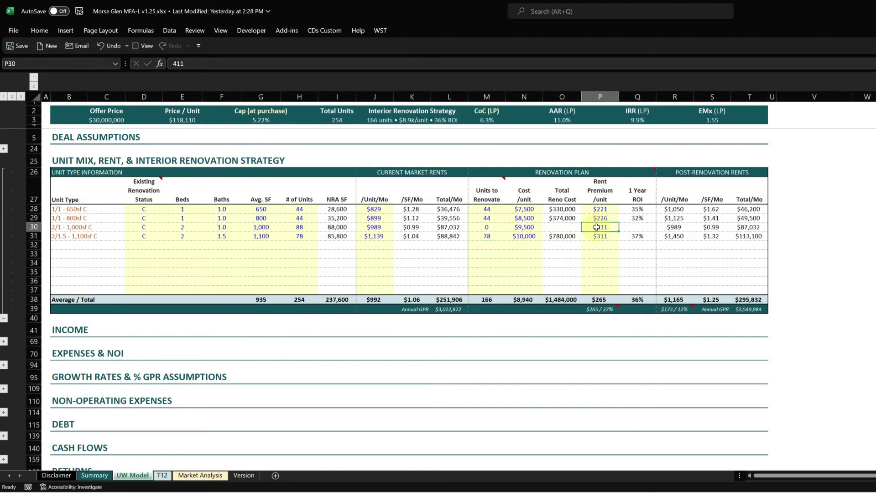
type("0")
key("Return")
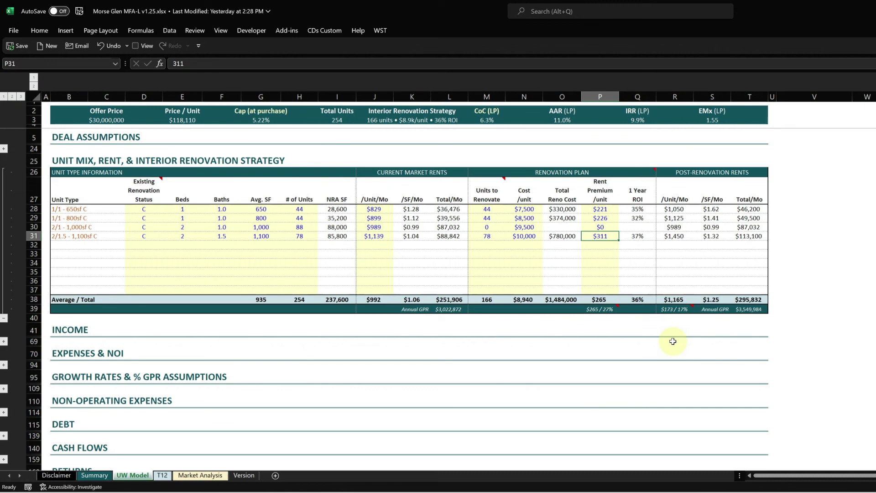
Undo the zeroed 2/1 inputs, check T39's =T38*12 formula, and select table B28:S35.
key("ctrl+z")
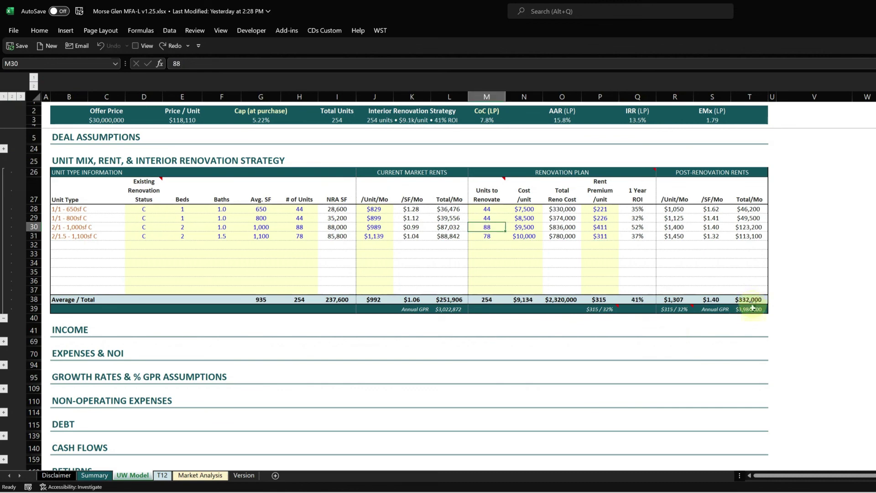
left_click(752, 309)
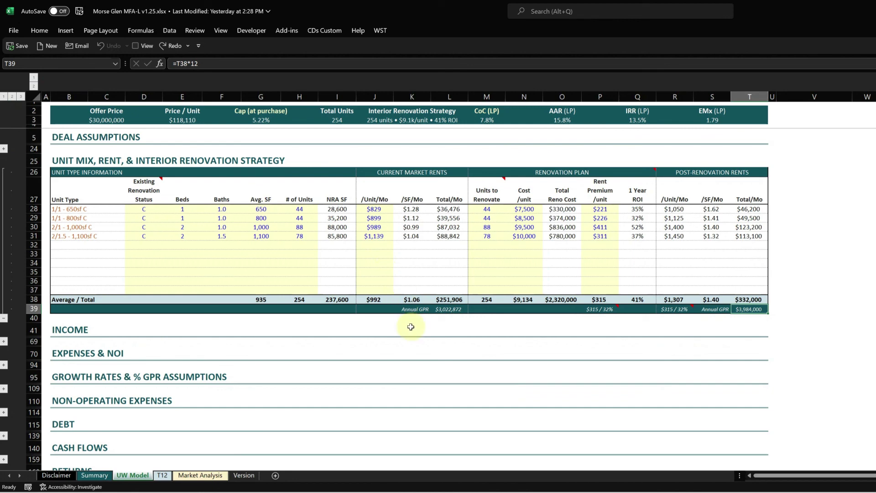
left_click_drag(87, 209, 744, 299)
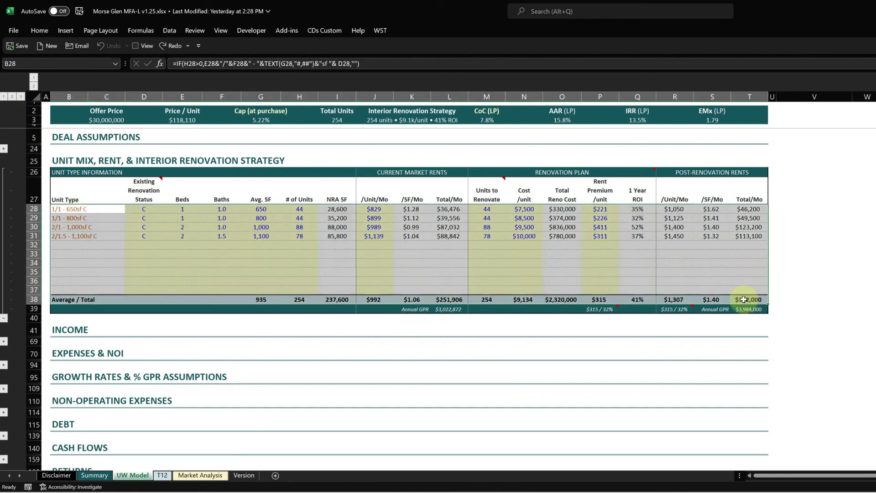